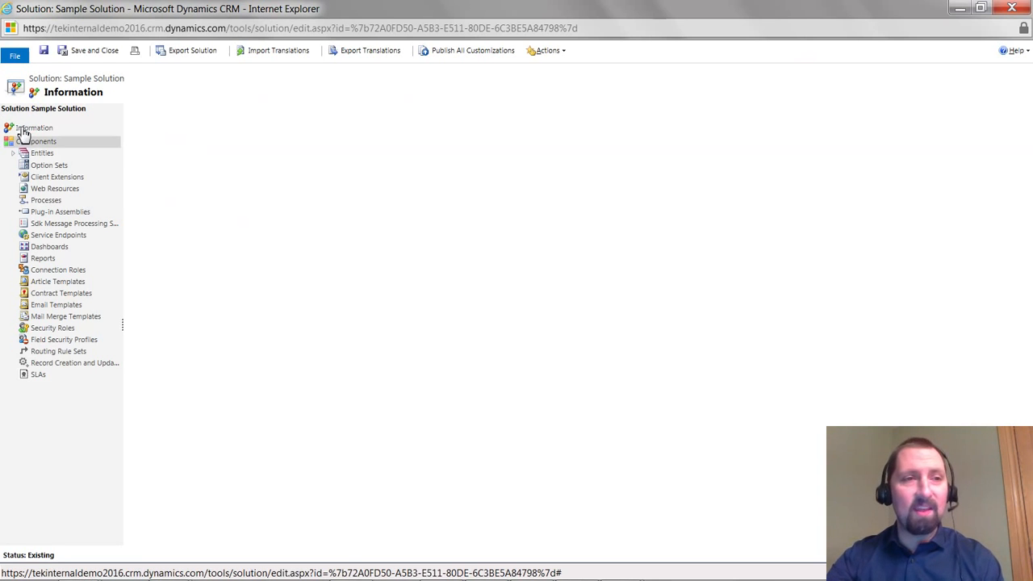
Browse the Sample Entity's fields in the Sample Solution
{"action": "left_click", "coordinate": [15, 154]}
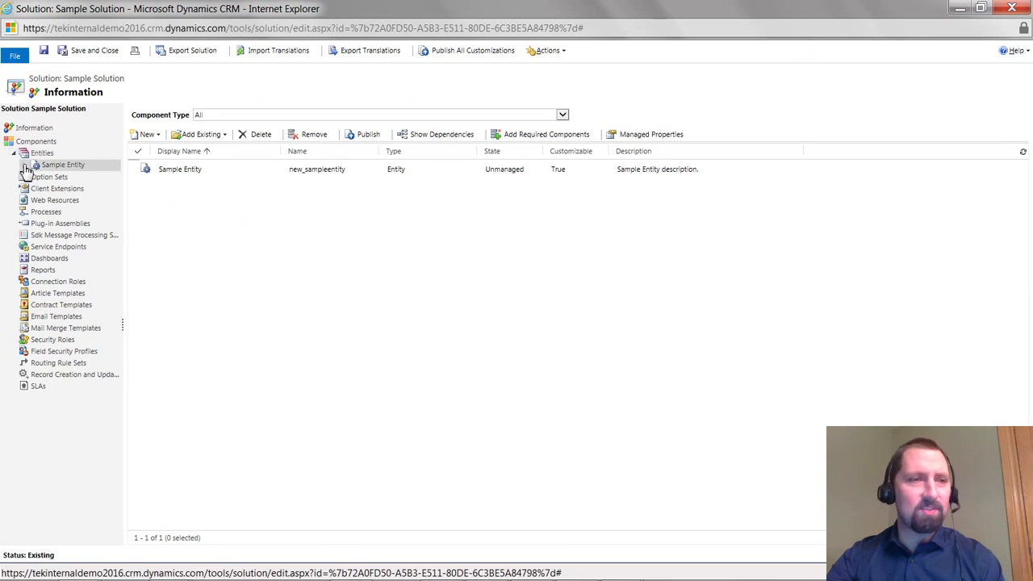
{"action": "left_click", "coordinate": [24, 165]}
{"action": "left_click", "coordinate": [72, 213]}
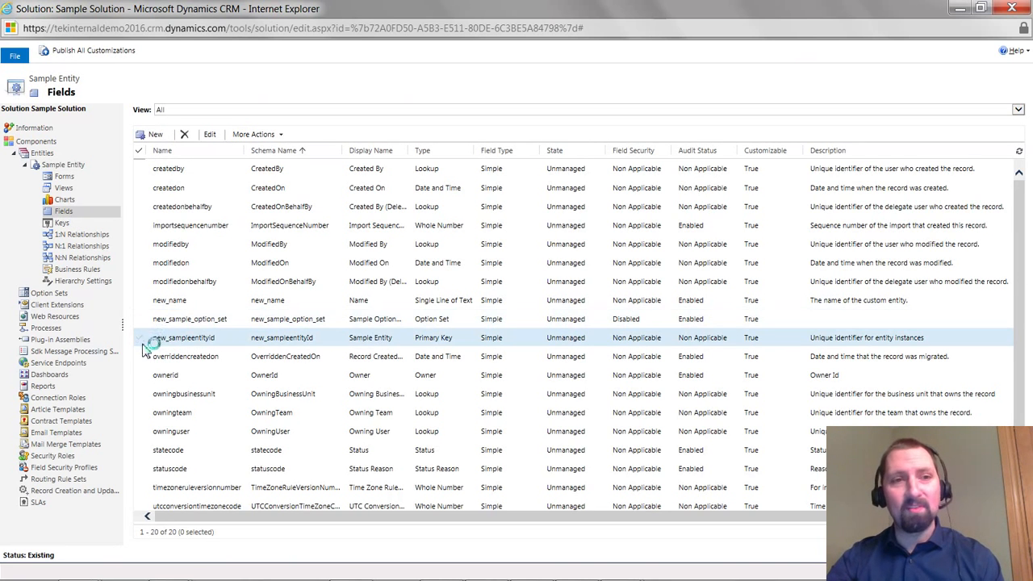
{"action": "left_click", "coordinate": [168, 321]}
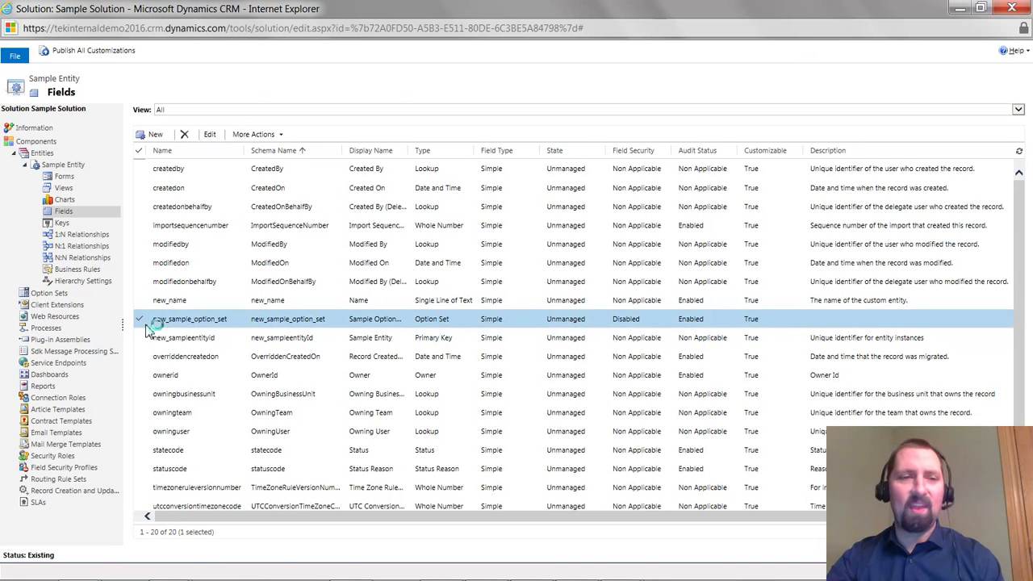
Open the Sample Option Set field to review its options, then close the field and solution windows
{"action": "double_click", "coordinate": [194, 325]}
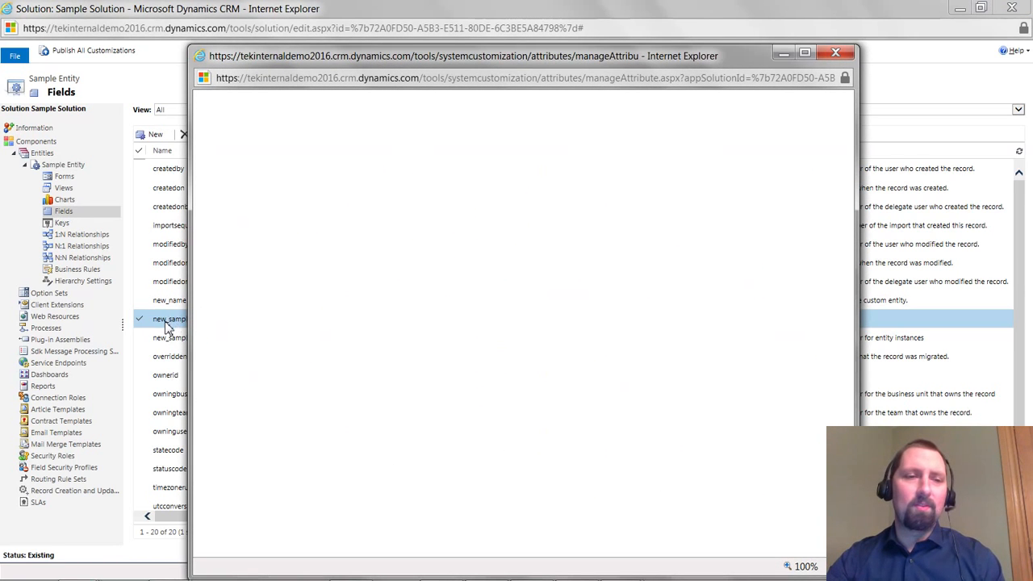
{"action": "scroll", "coordinate": [323, 394], "scroll_direction": "down", "scroll_amount": 3}
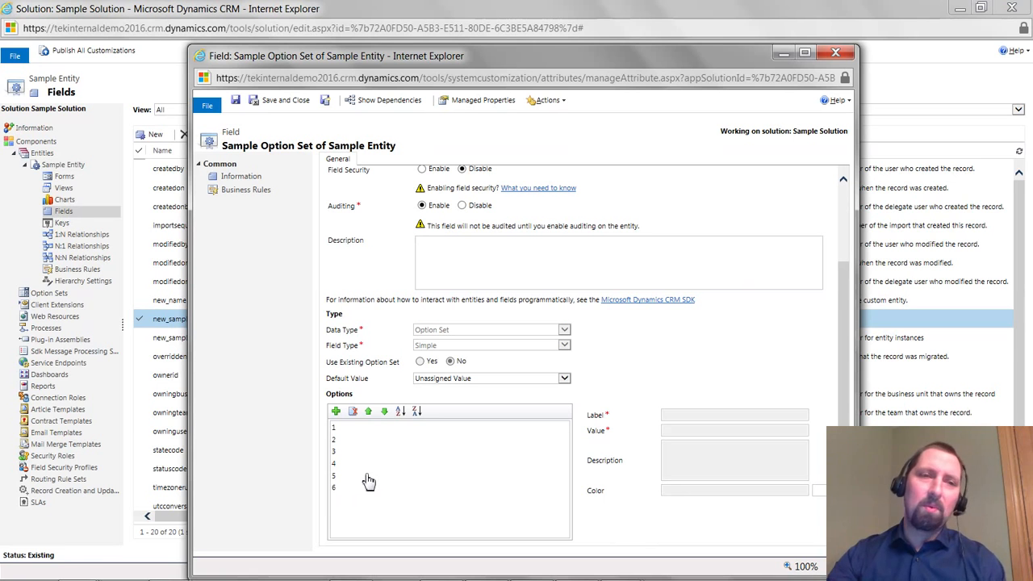
{"action": "left_click", "coordinate": [836, 52]}
{"action": "left_click", "coordinate": [1013, 8]}
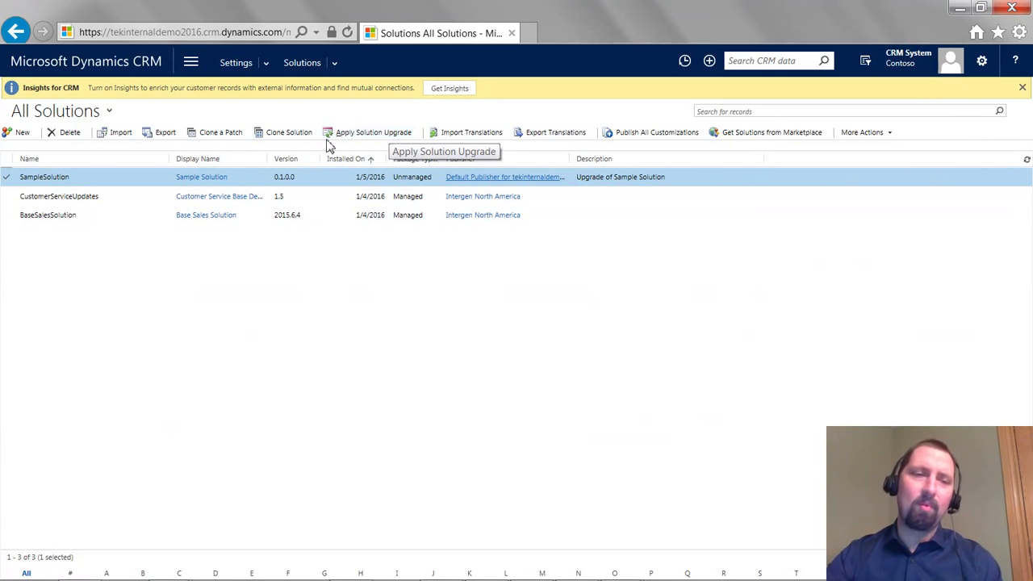
Clone a patch of SampleSolution with version number 0.1.0.1
{"action": "left_click", "coordinate": [215, 137]}
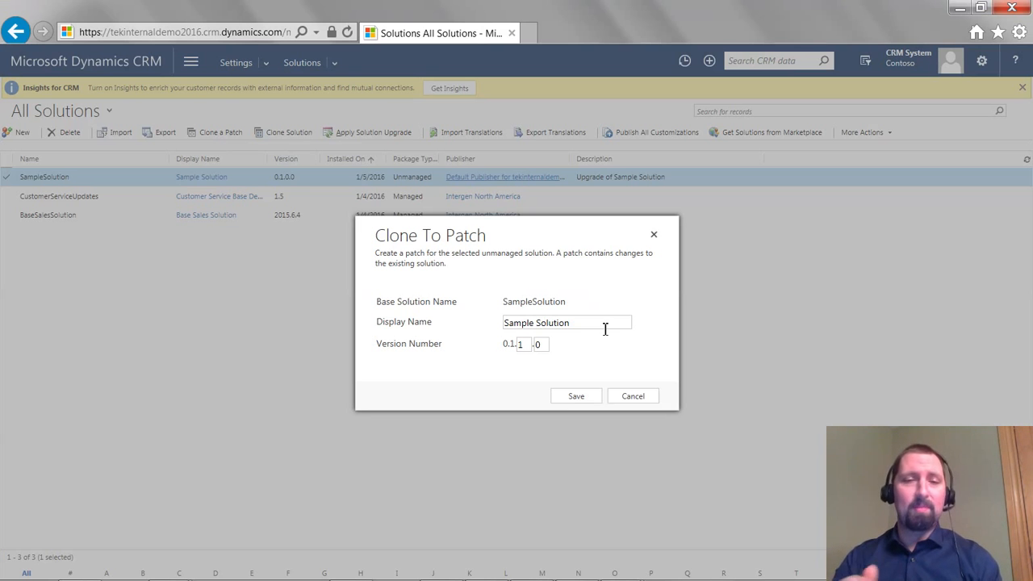
{"action": "left_click_drag", "start_coordinate": [530, 349], "coordinate": [517, 352]}
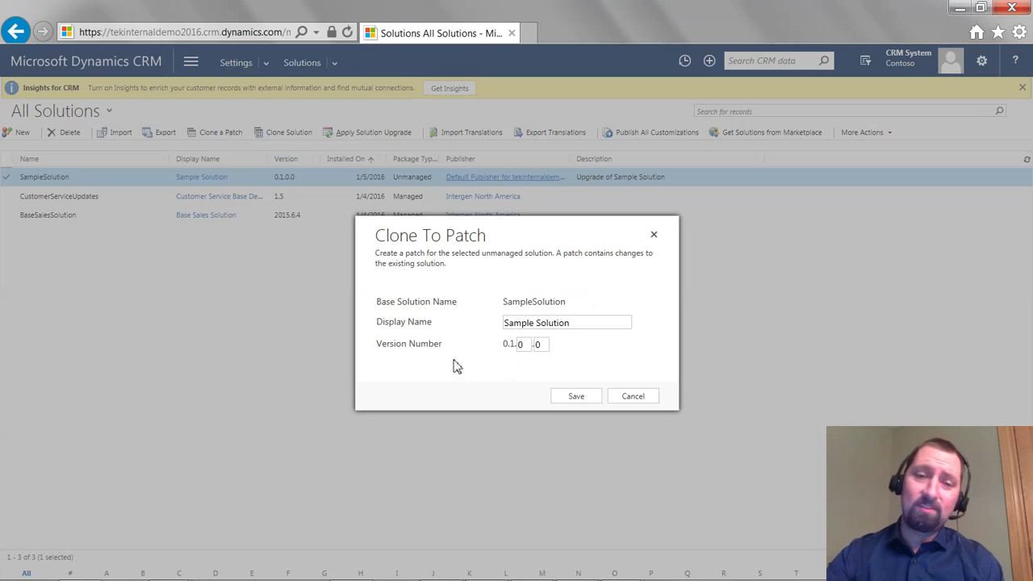
{"action": "type", "text": "1"}
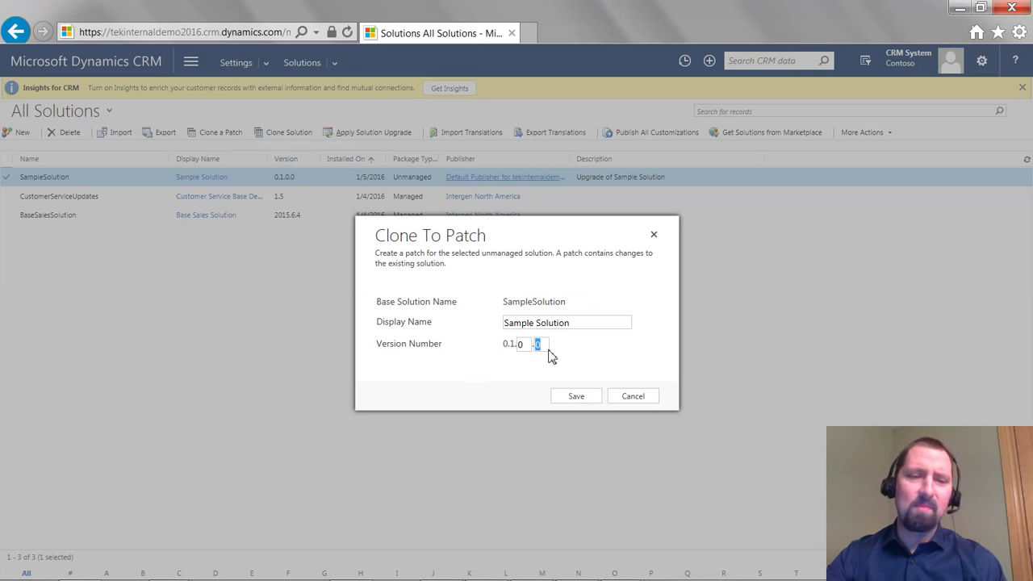
{"action": "left_click", "coordinate": [577, 398]}
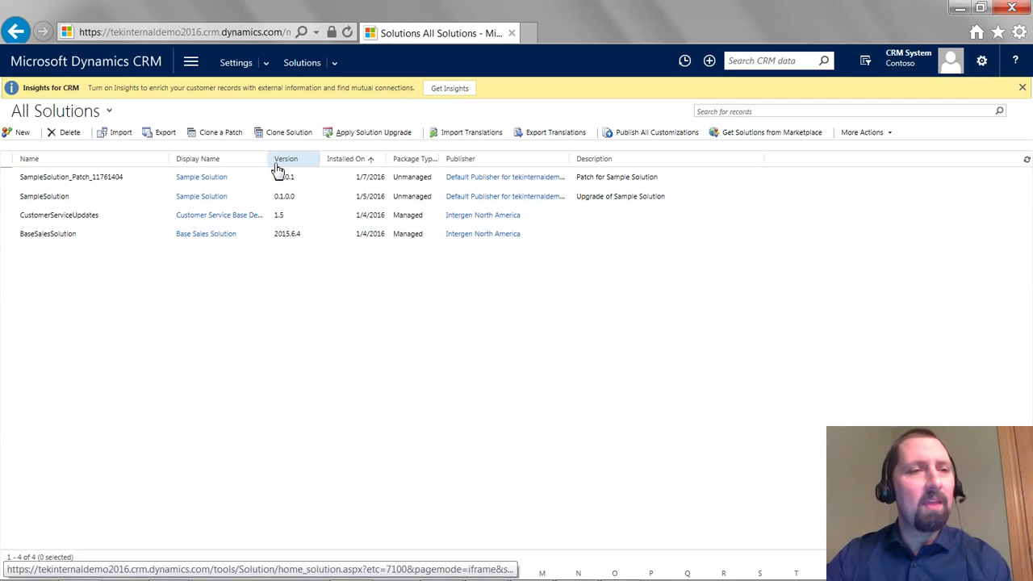
Open the new patch solution and add the existing Sample Entity to it
{"action": "double_click", "coordinate": [92, 179]}
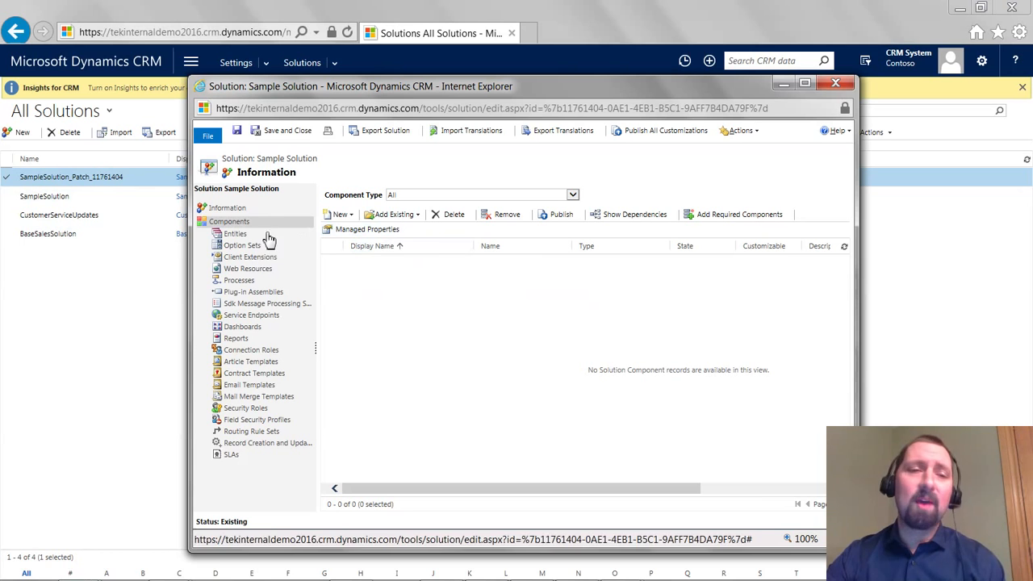
{"action": "left_click", "coordinate": [408, 224]}
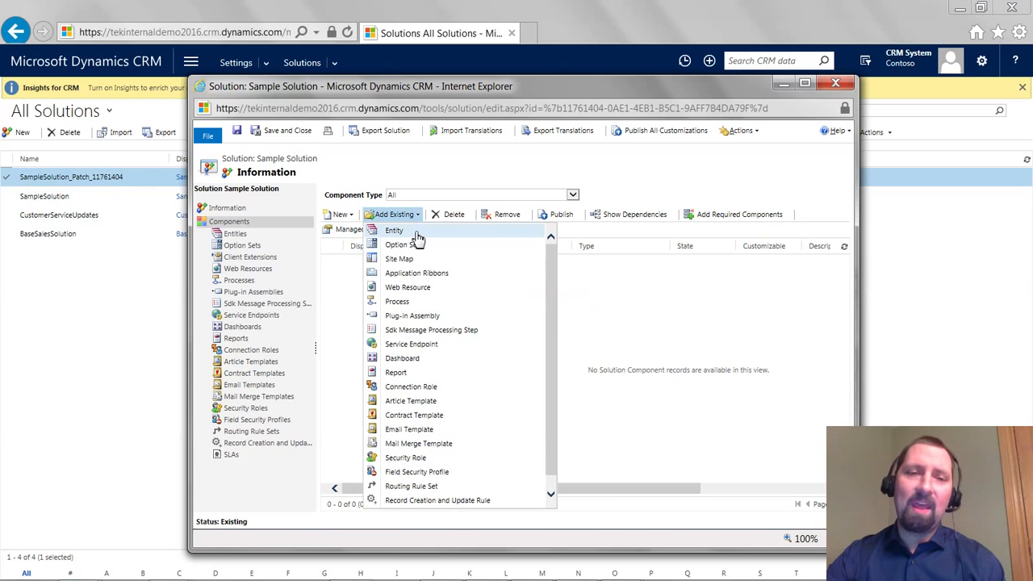
{"action": "left_click", "coordinate": [413, 230]}
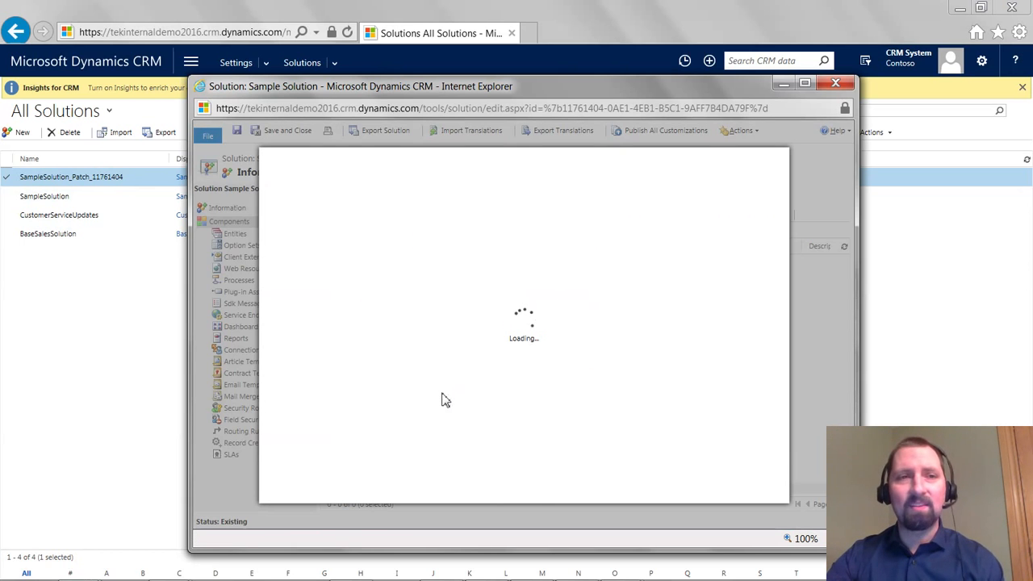
{"action": "left_click", "coordinate": [805, 84]}
{"action": "scroll", "coordinate": [364, 342], "scroll_direction": "down", "scroll_amount": 6}
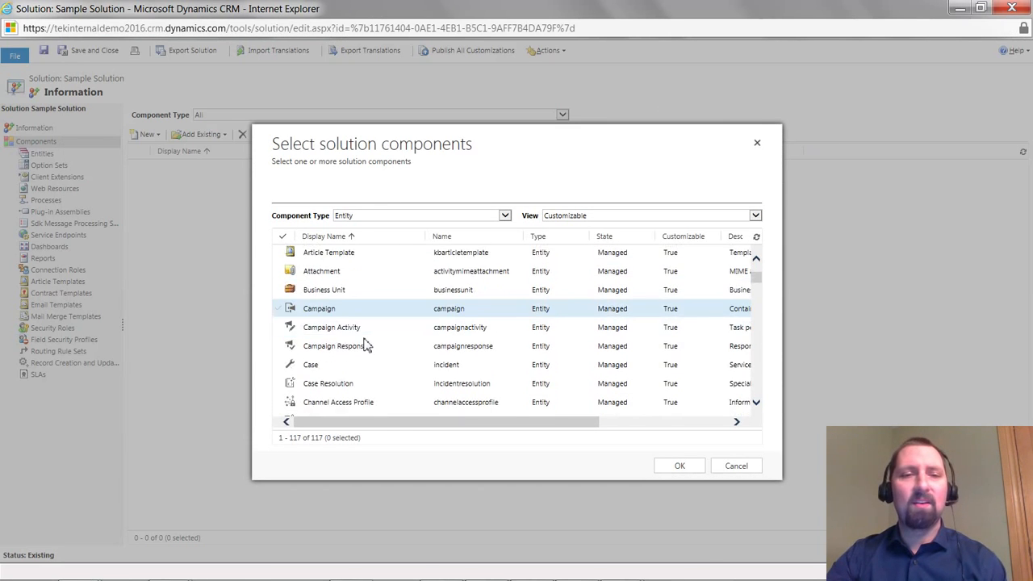
{"action": "scroll", "coordinate": [311, 351], "scroll_direction": "down", "scroll_amount": 10}
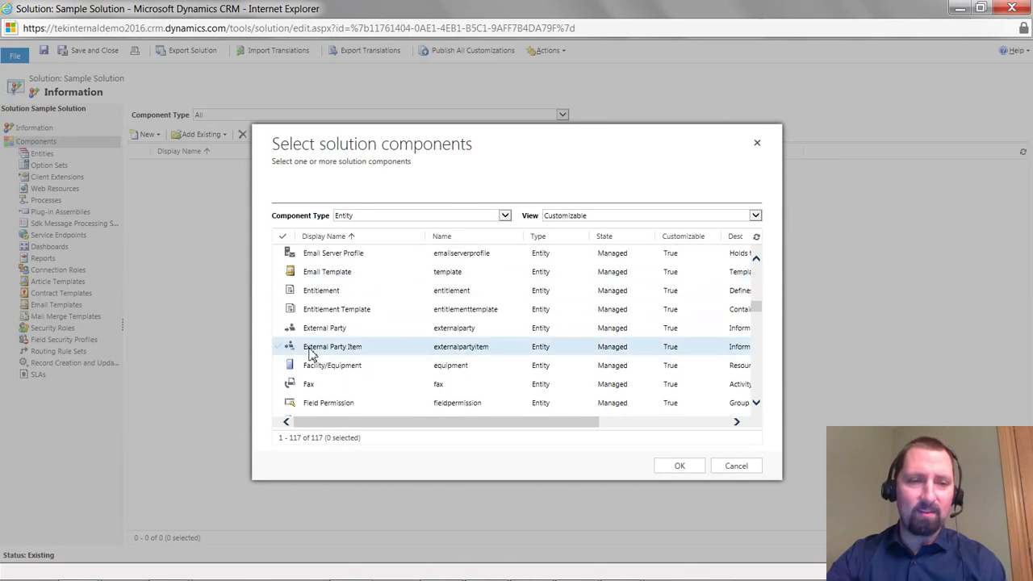
{"action": "scroll", "coordinate": [297, 361], "scroll_direction": "down", "scroll_amount": 12}
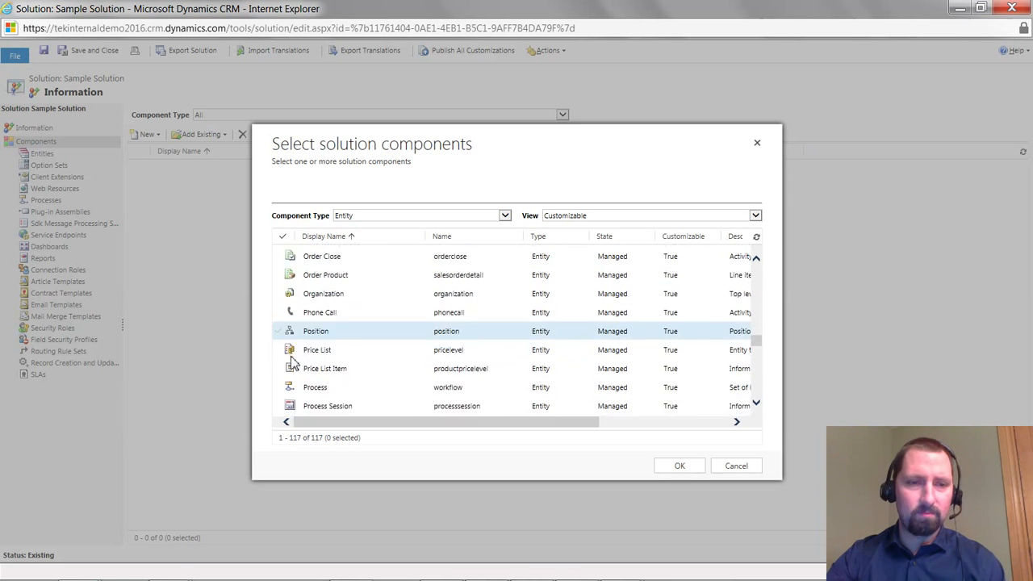
{"action": "scroll", "coordinate": [283, 335], "scroll_direction": "down", "scroll_amount": 8}
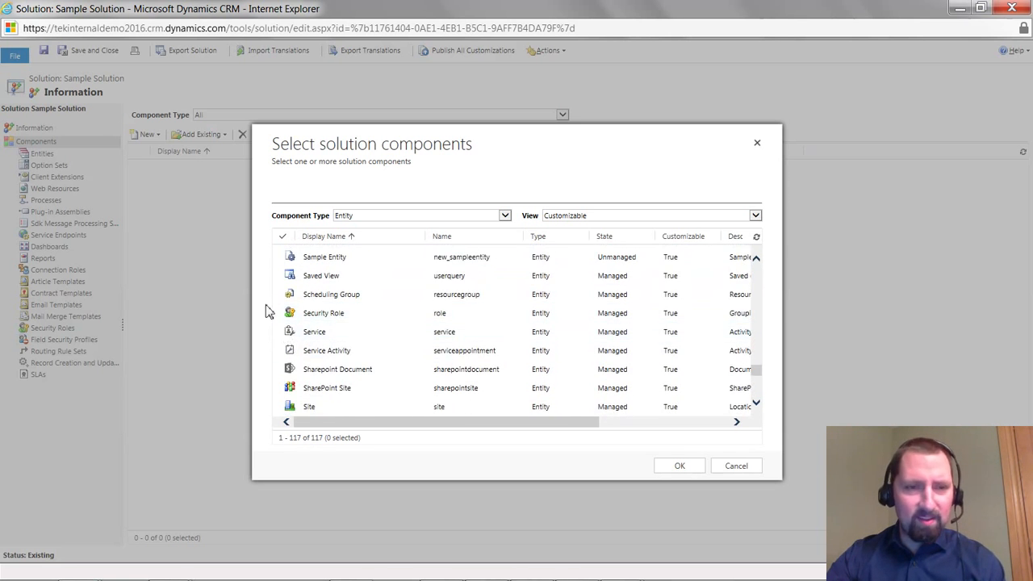
{"action": "left_click", "coordinate": [289, 259]}
{"action": "left_click", "coordinate": [681, 467]}
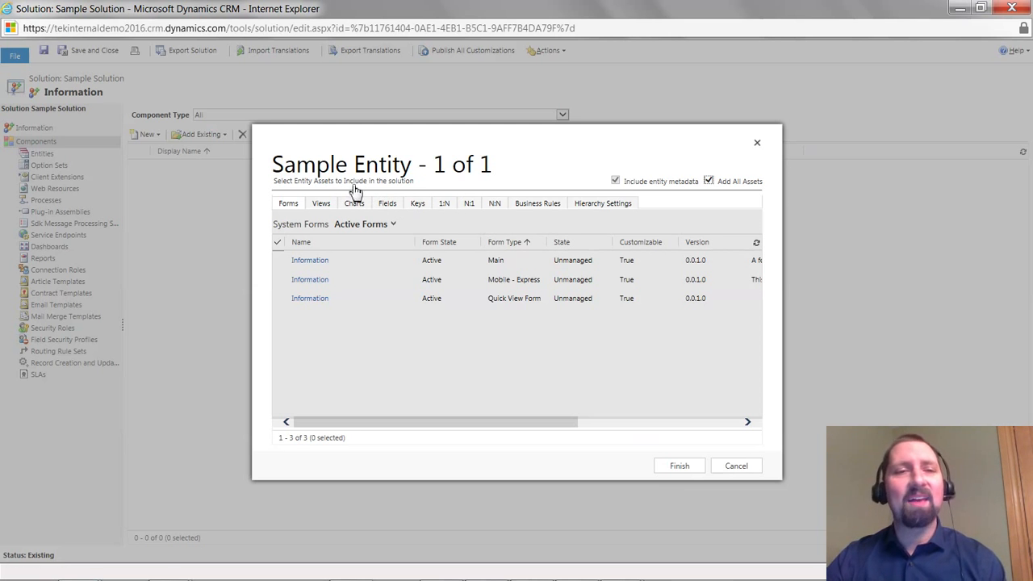
Include only the entity metadata and the new_sample_option_set field of Sample Entity in the patch
{"action": "left_click", "coordinate": [746, 189]}
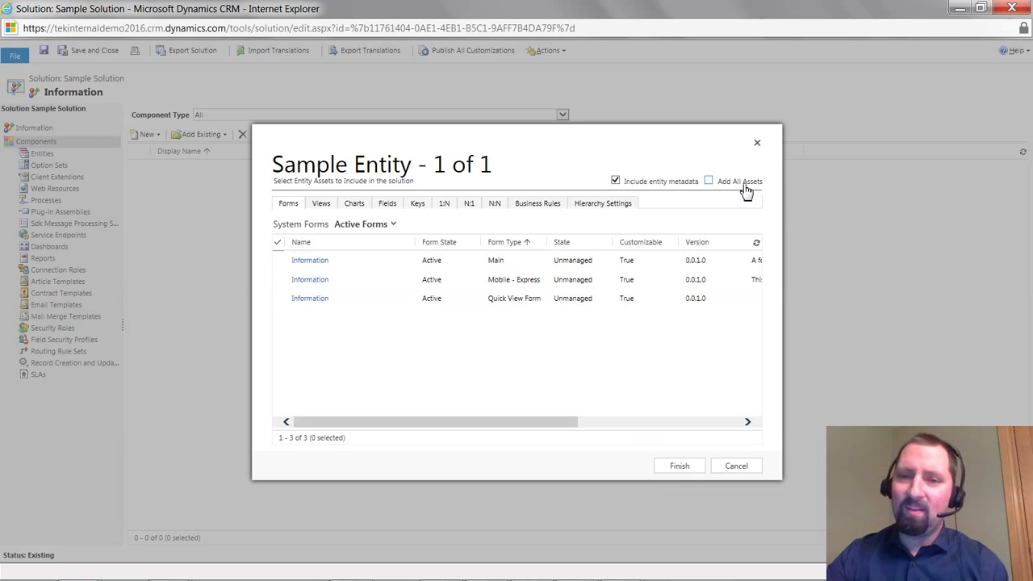
{"action": "left_click", "coordinate": [688, 191]}
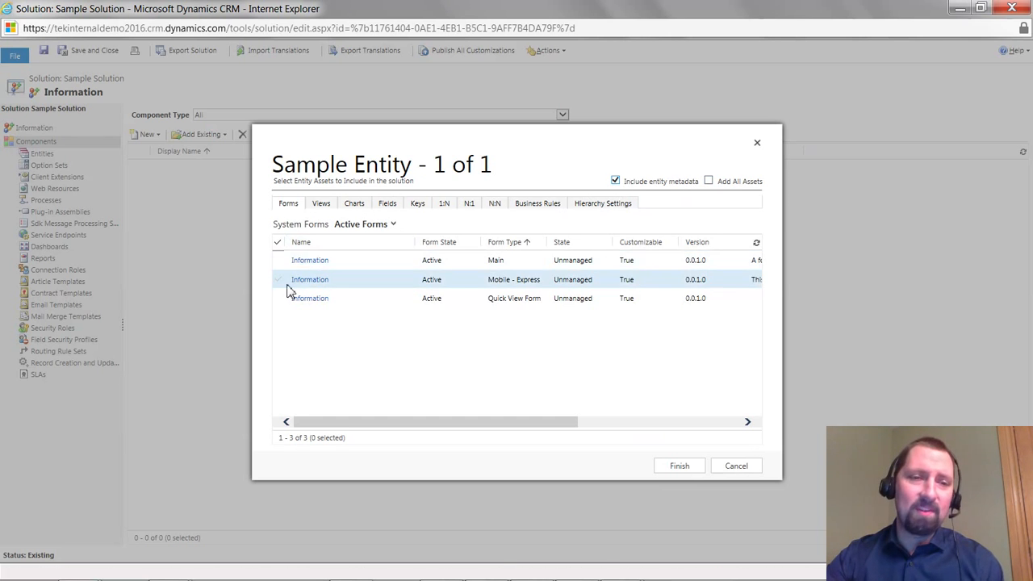
{"action": "left_click", "coordinate": [335, 206]}
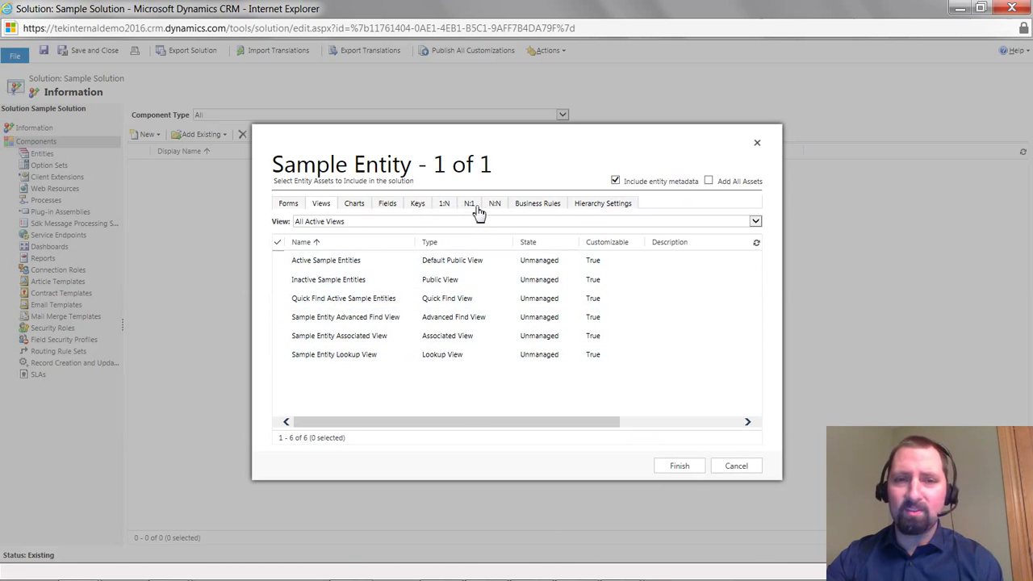
{"action": "left_click", "coordinate": [444, 208]}
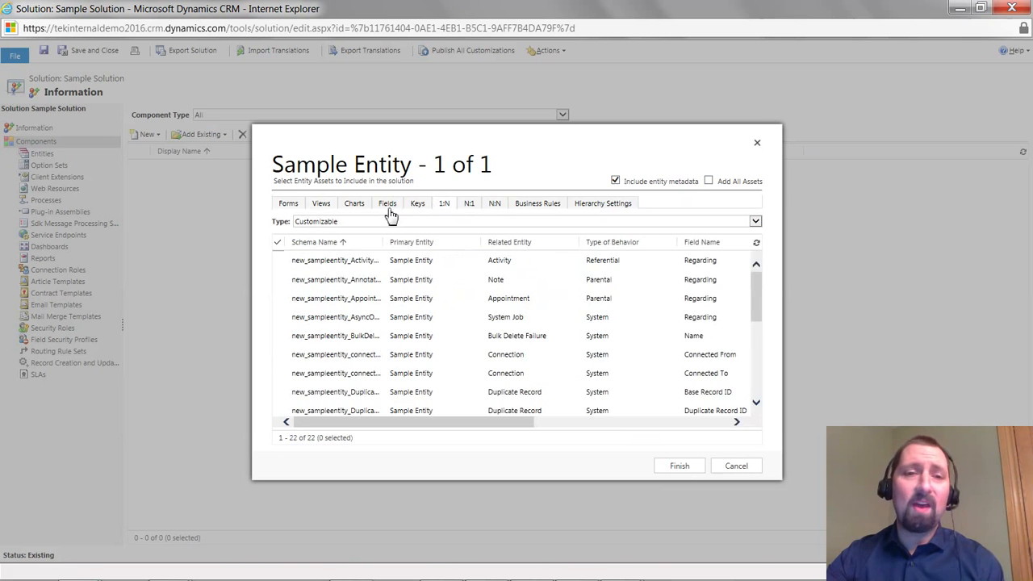
{"action": "left_click", "coordinate": [388, 207]}
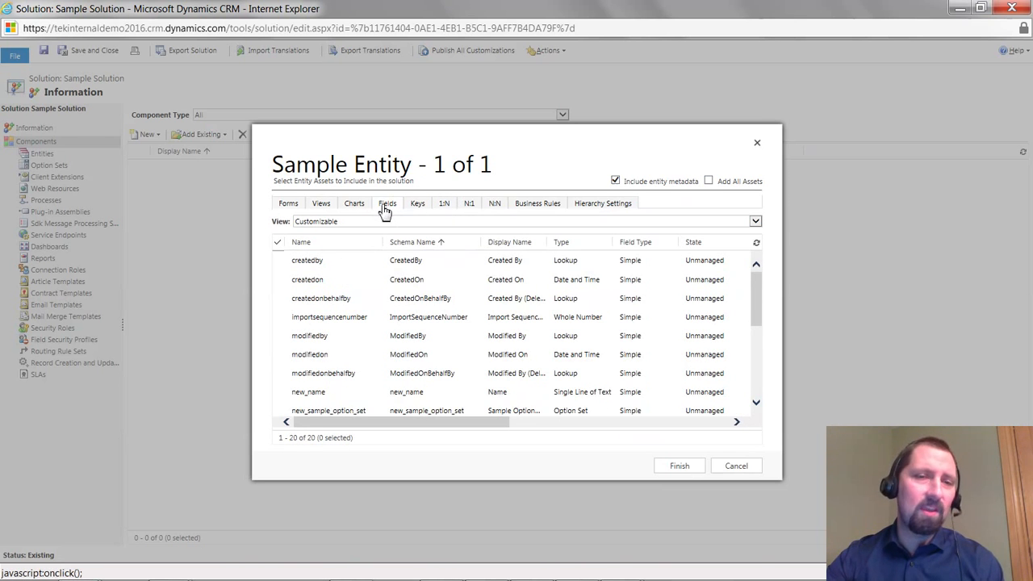
{"action": "scroll", "coordinate": [353, 401], "scroll_direction": "down", "scroll_amount": 1}
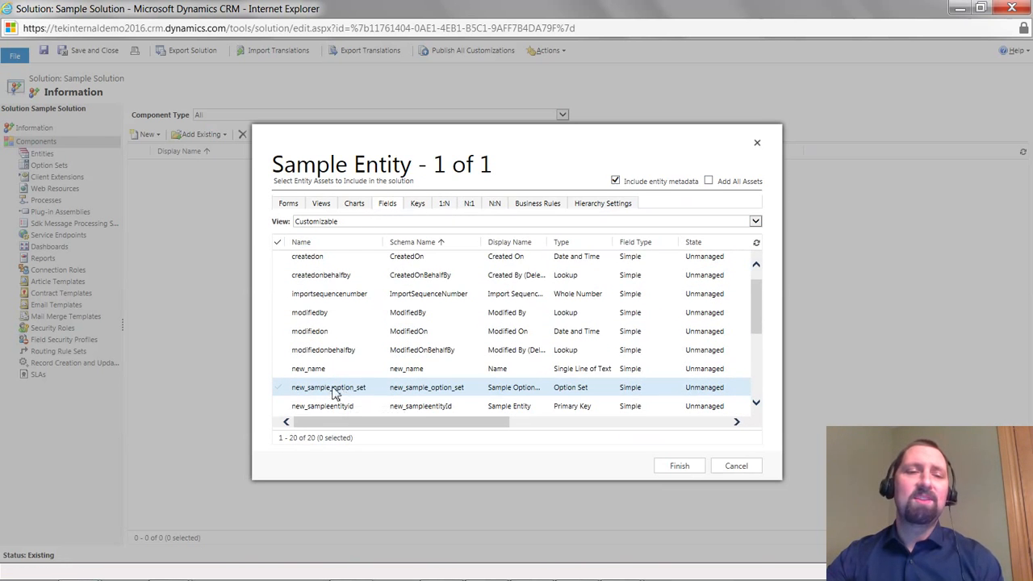
{"action": "left_click", "coordinate": [283, 391]}
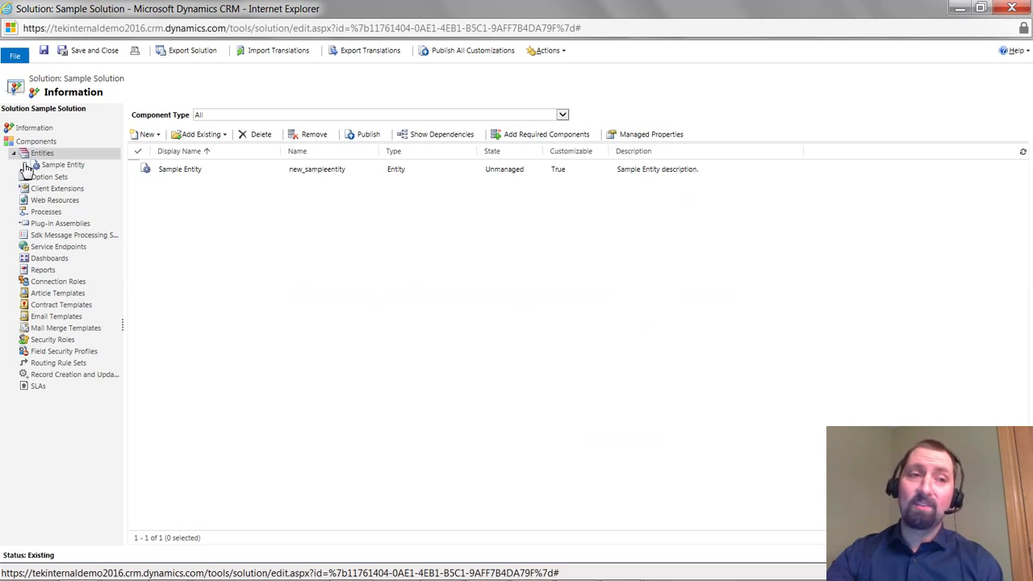
Examine the Sample Entity's forms, views and fields inside the patch
{"action": "left_click", "coordinate": [25, 166]}
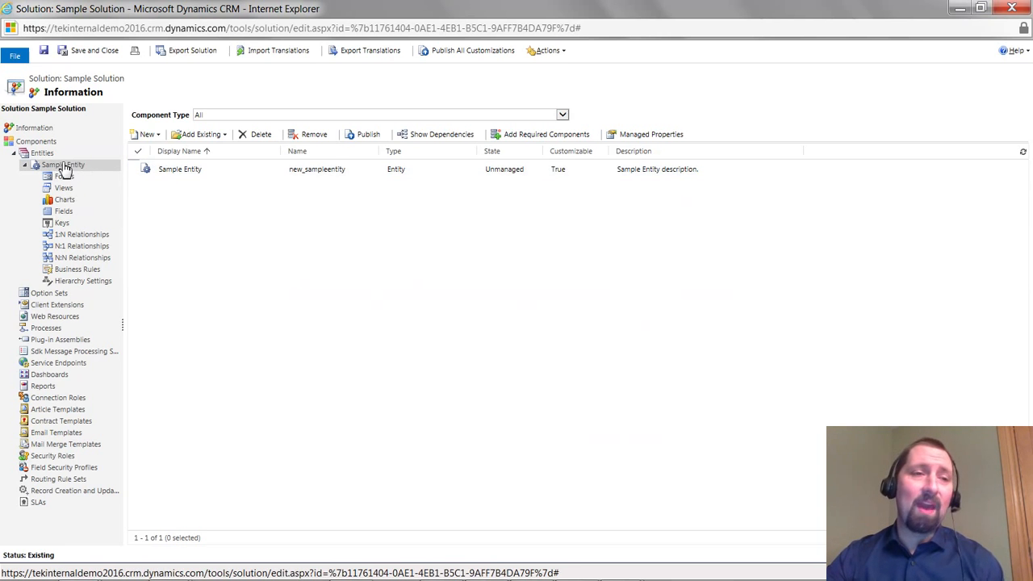
{"action": "left_click", "coordinate": [40, 167]}
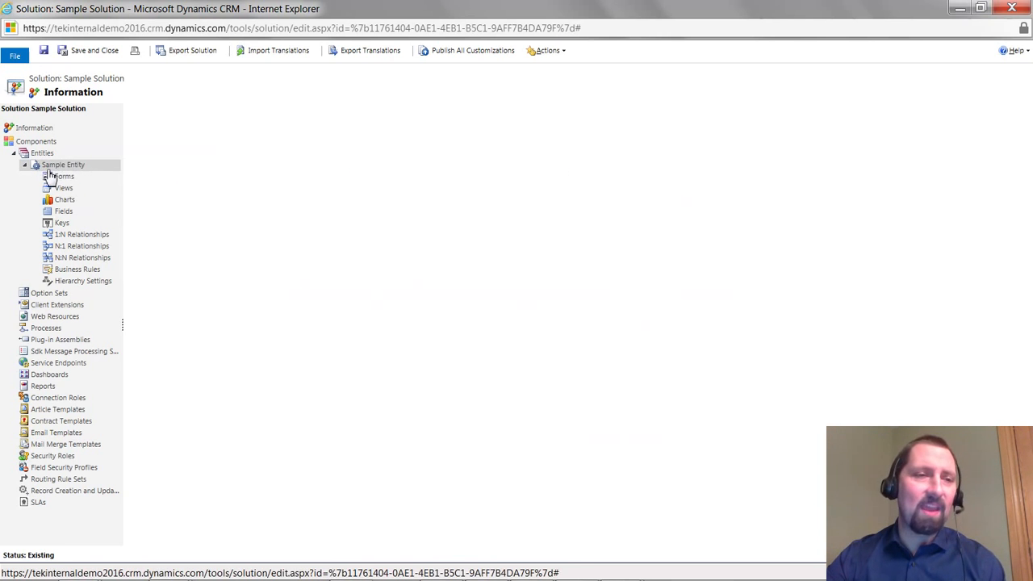
{"action": "left_click", "coordinate": [66, 178]}
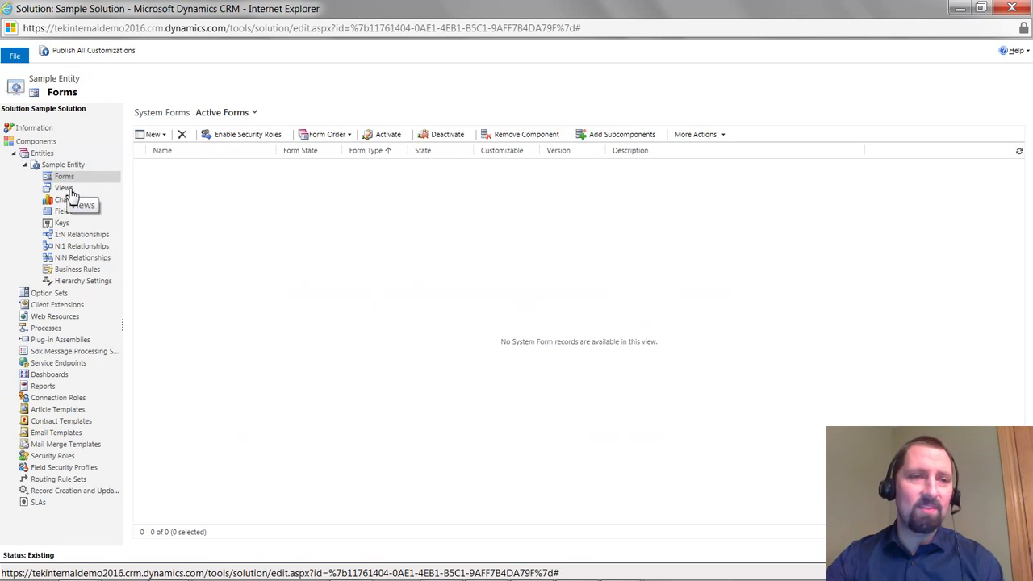
{"action": "left_click", "coordinate": [67, 190]}
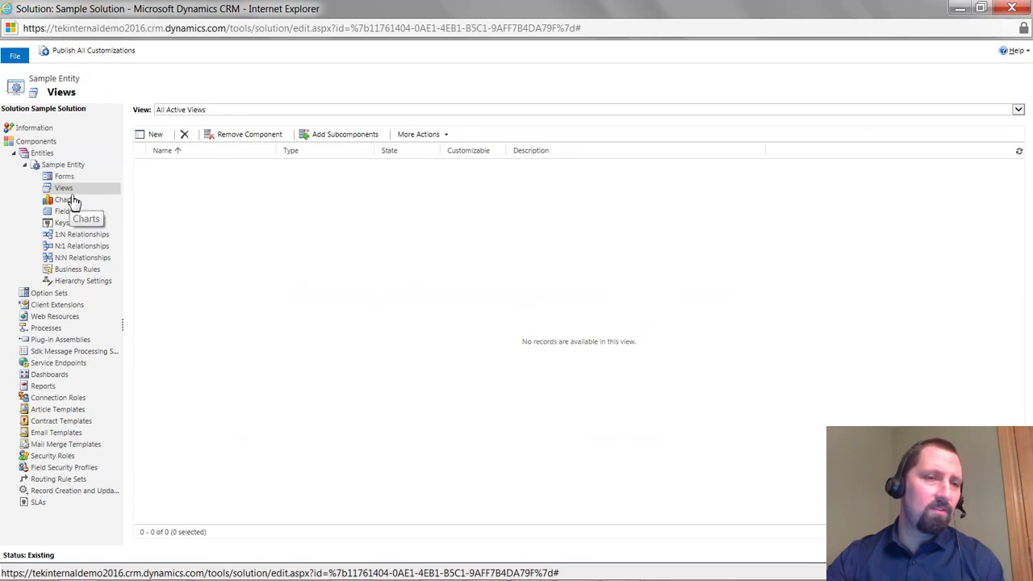
{"action": "left_click", "coordinate": [71, 211]}
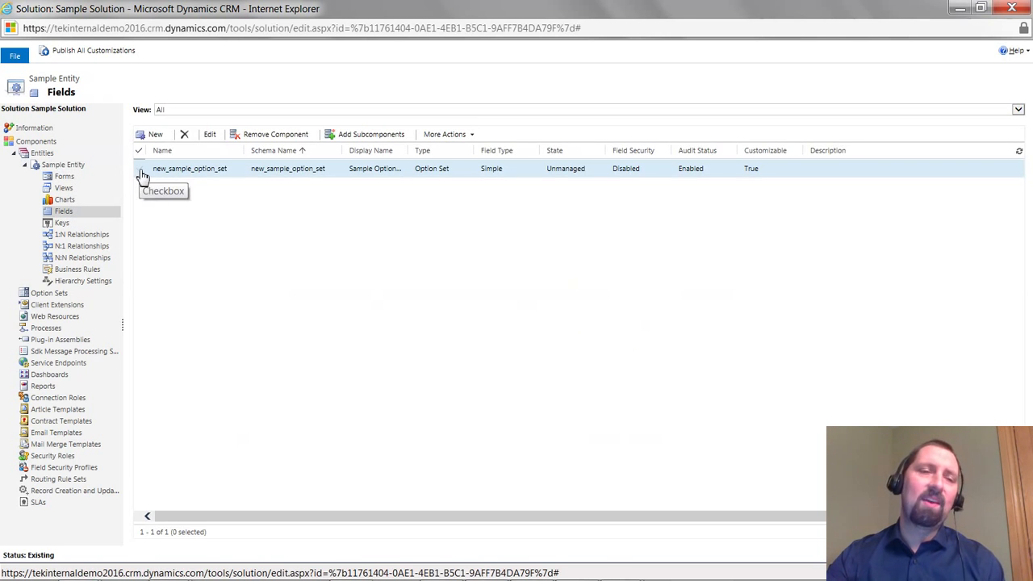
Add options labelled 7 and 8 to the Sample Option Set field and save and close it
{"action": "double_click", "coordinate": [164, 171]}
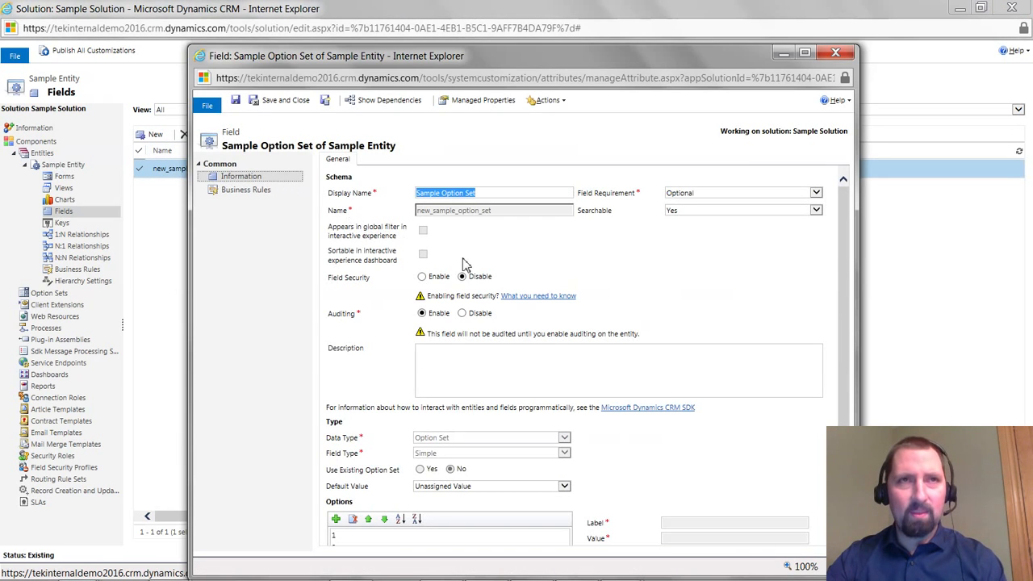
{"action": "scroll", "coordinate": [472, 363], "scroll_direction": "down", "scroll_amount": 3}
{"action": "left_click", "coordinate": [356, 489]}
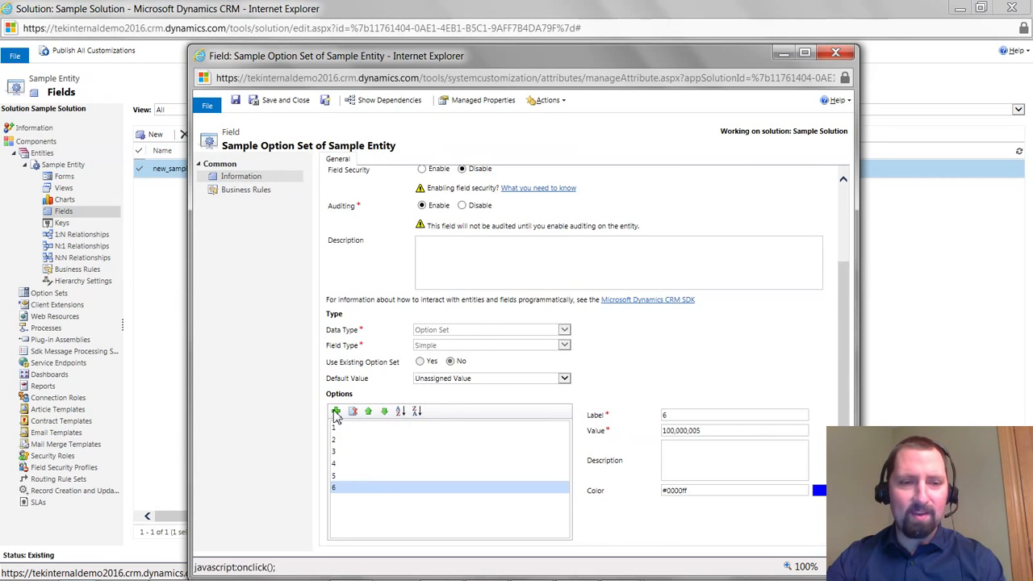
{"action": "left_click", "coordinate": [336, 411]}
{"action": "left_click_drag", "start_coordinate": [702, 416], "coordinate": [582, 410]}
{"action": "type", "text": "7"}
{"action": "left_click", "coordinate": [336, 411]}
{"action": "left_click_drag", "start_coordinate": [702, 414], "coordinate": [603, 413]}
{"action": "type", "text": "8"}
{"action": "left_click", "coordinate": [264, 106]}
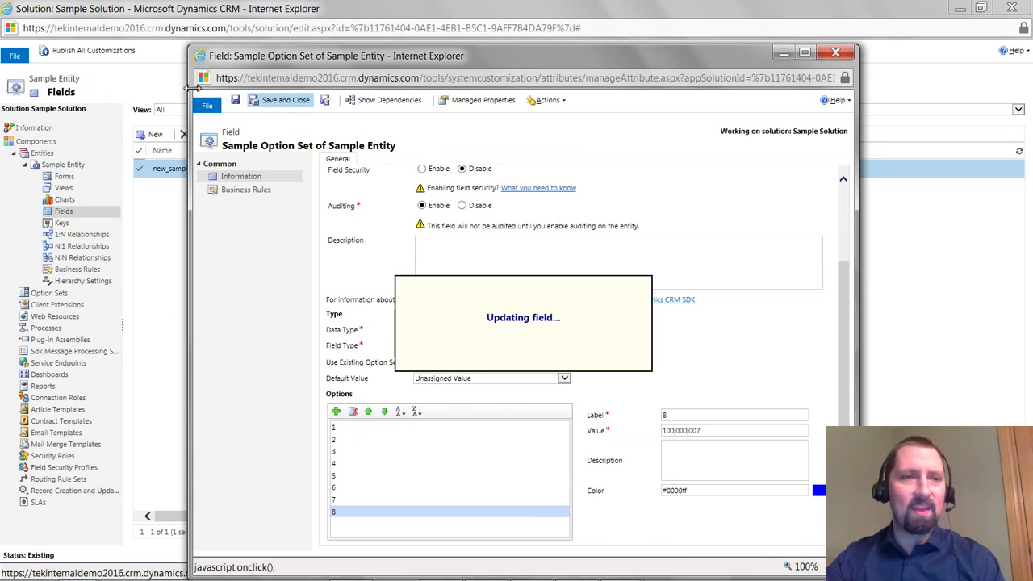
Publish all customizations and close the patch solution window
{"action": "left_click", "coordinate": [75, 51]}
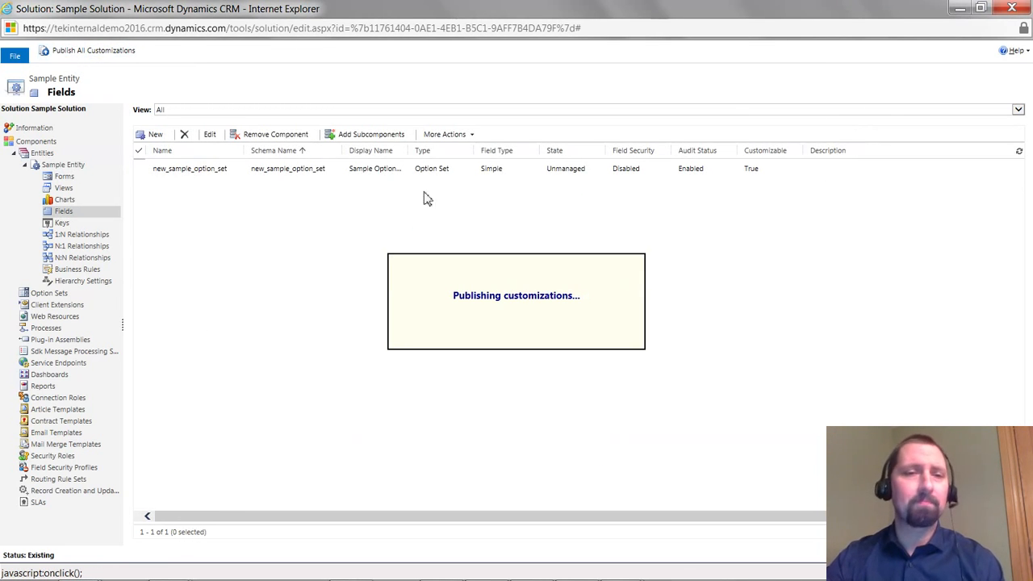
{"action": "left_click", "coordinate": [1010, 10]}
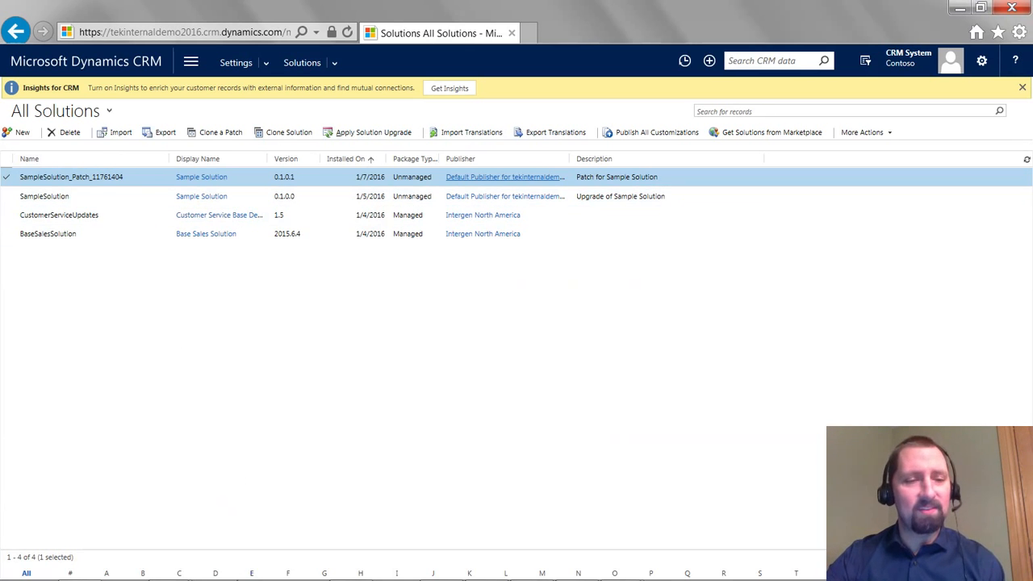
Browse to the exported SampleSolution_0_1_0_0 folder under Work\CRM\2016 in File Explorer
{"action": "mouse_move", "coordinate": [169, 553]}
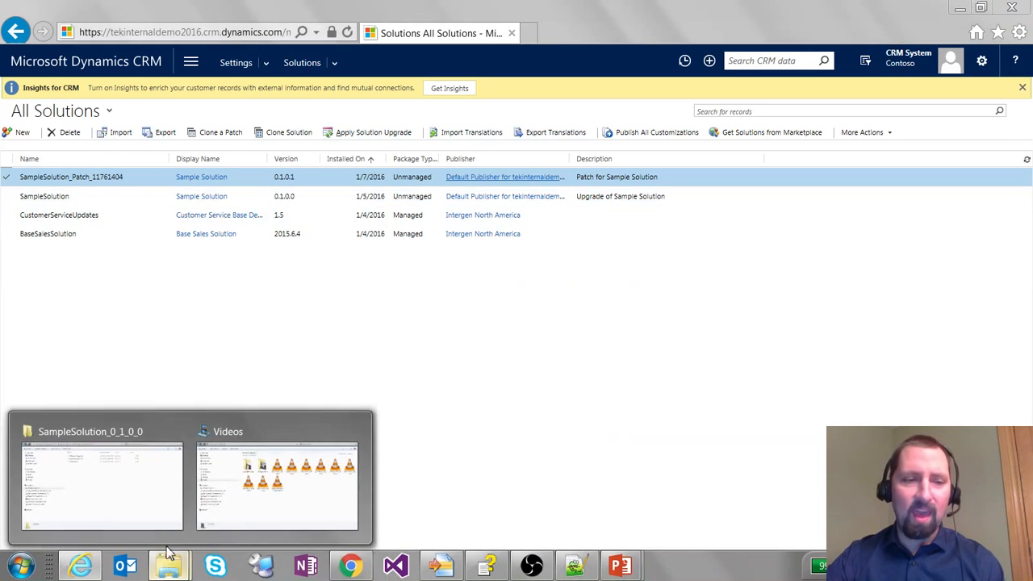
{"action": "left_click", "coordinate": [143, 507]}
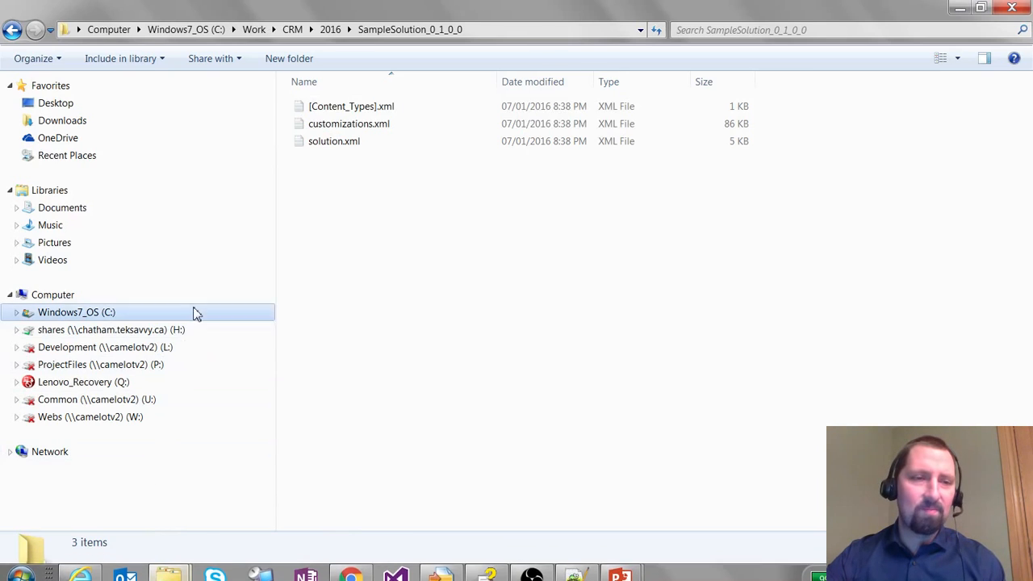
{"action": "left_click", "coordinate": [330, 30]}
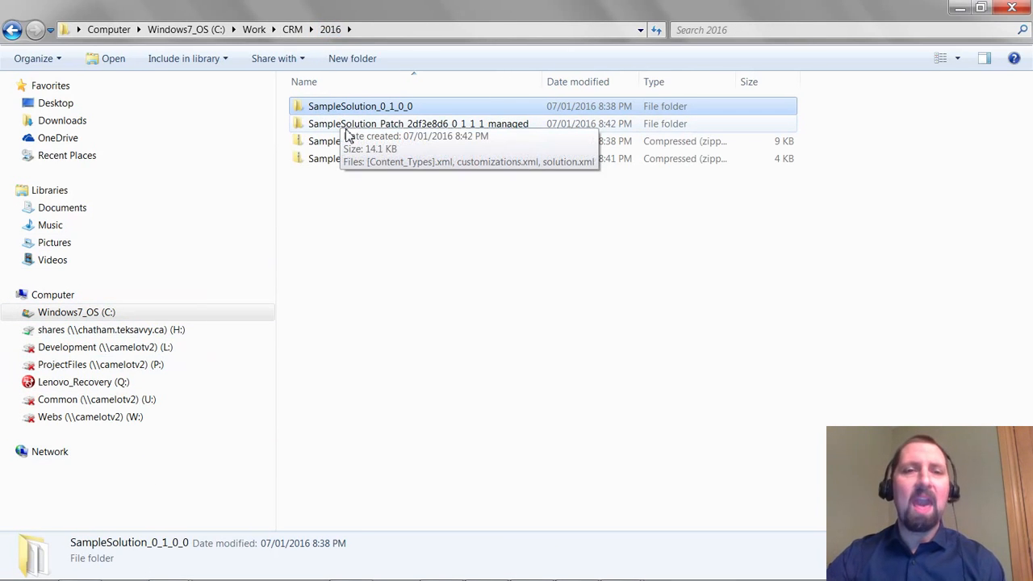
{"action": "double_click", "coordinate": [387, 114]}
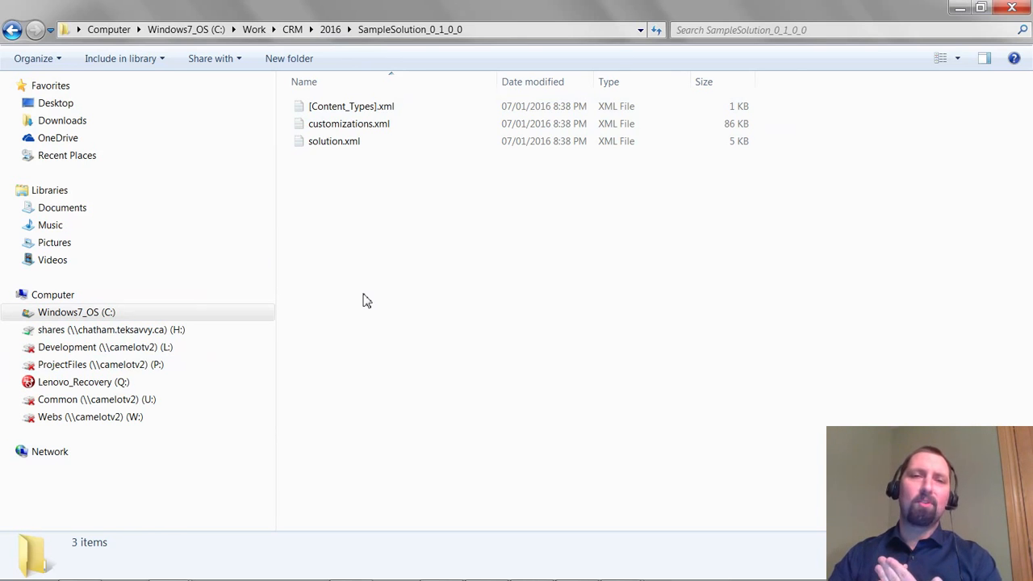
Examine the differences between the original solution's and the patch's customization XML in WinMerge
{"action": "mouse_move", "coordinate": [370, 543]}
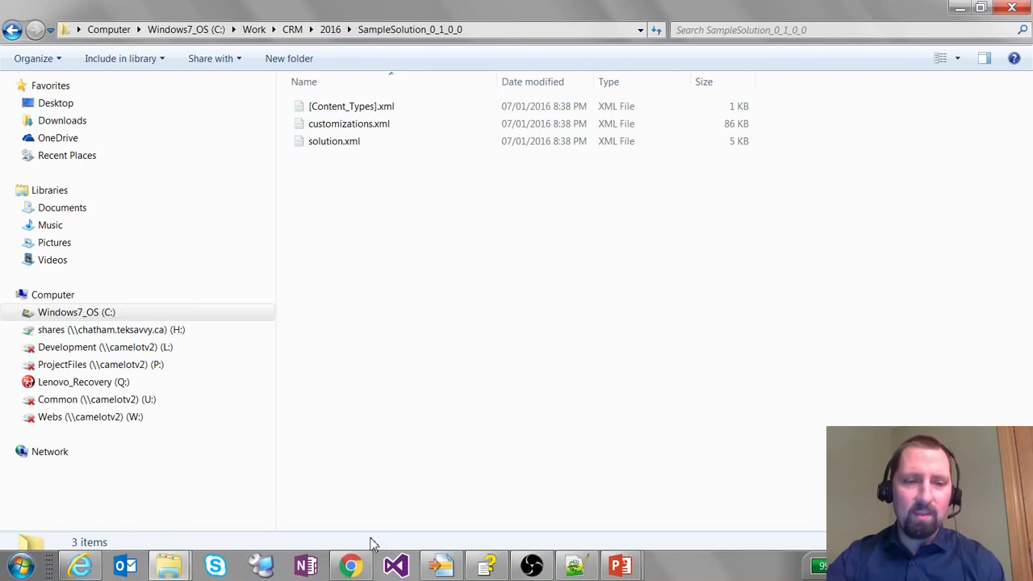
{"action": "left_click", "coordinate": [436, 565]}
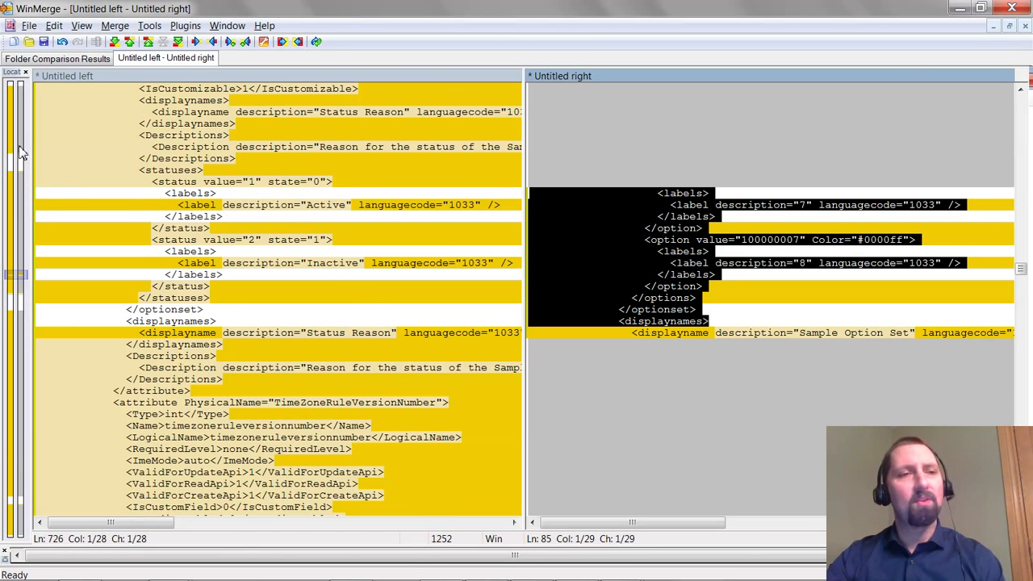
{"action": "left_click", "coordinate": [23, 92]}
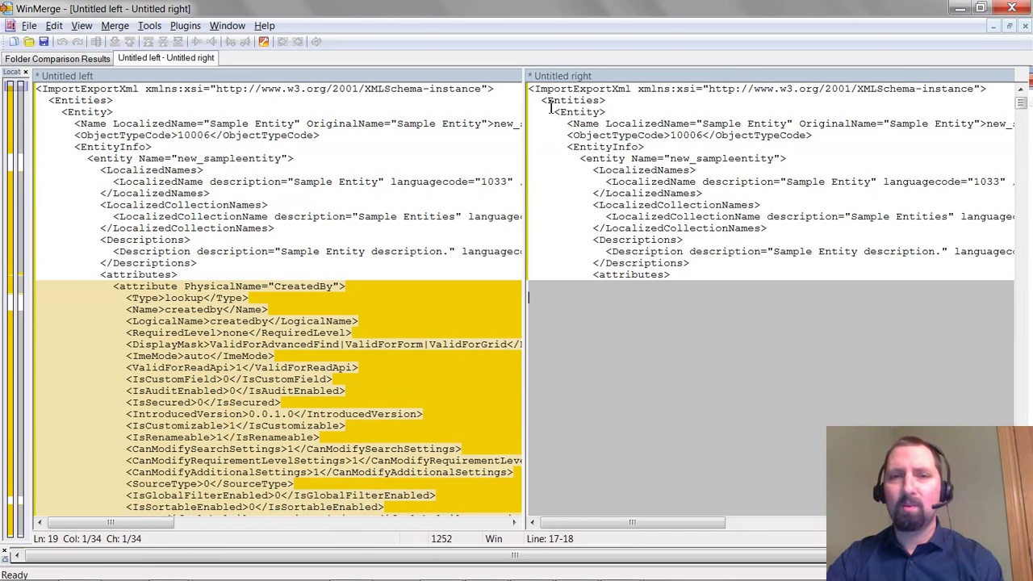
{"action": "left_click", "coordinate": [789, 123]}
{"action": "left_click_drag", "start_coordinate": [788, 125], "coordinate": [699, 133]}
{"action": "left_click_drag", "start_coordinate": [682, 275], "coordinate": [587, 275]}
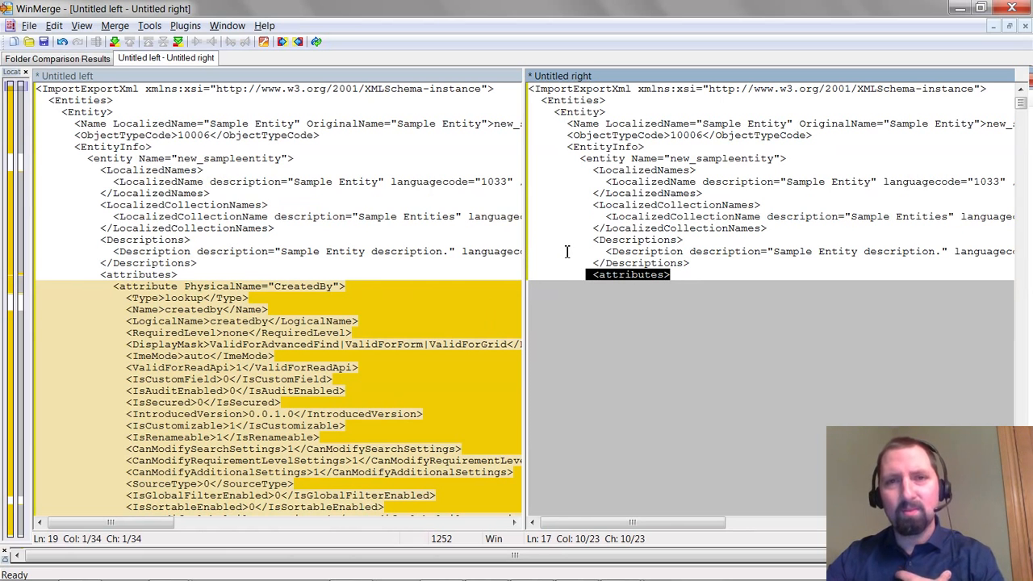
{"action": "left_click", "coordinate": [22, 163]}
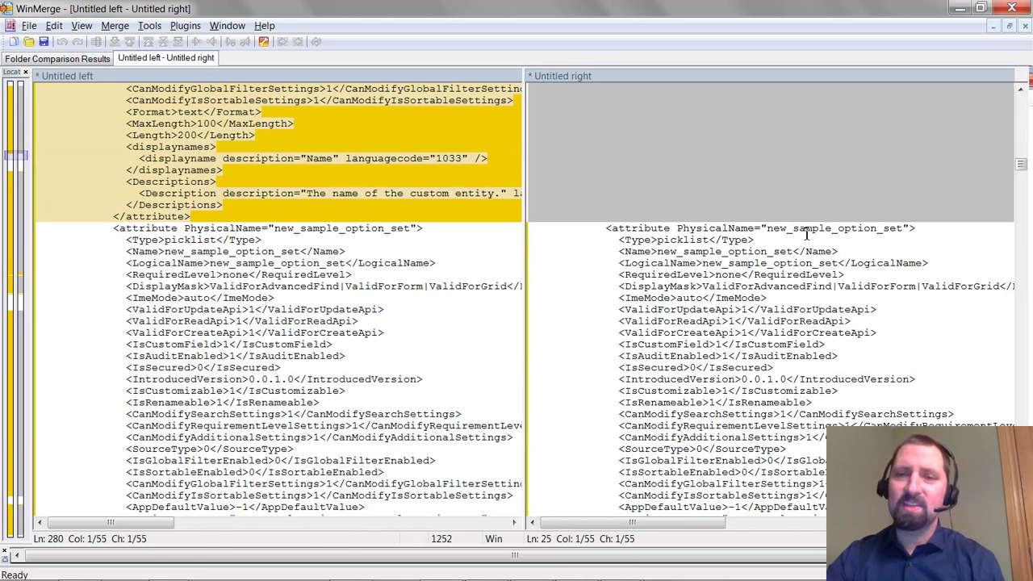
{"action": "left_click", "coordinate": [811, 229]}
{"action": "double_click", "coordinate": [811, 229]}
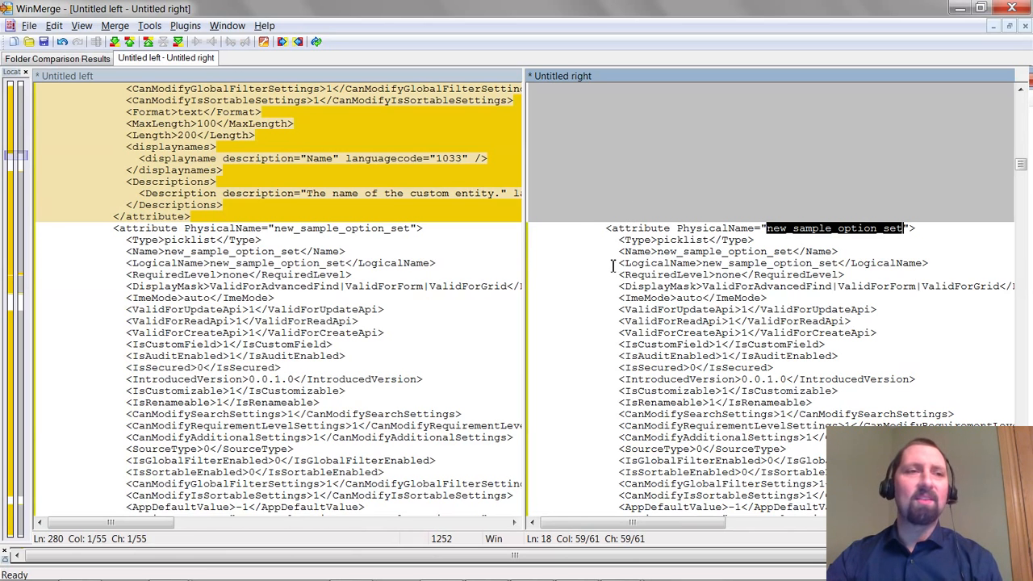
{"action": "left_click", "coordinate": [26, 282]}
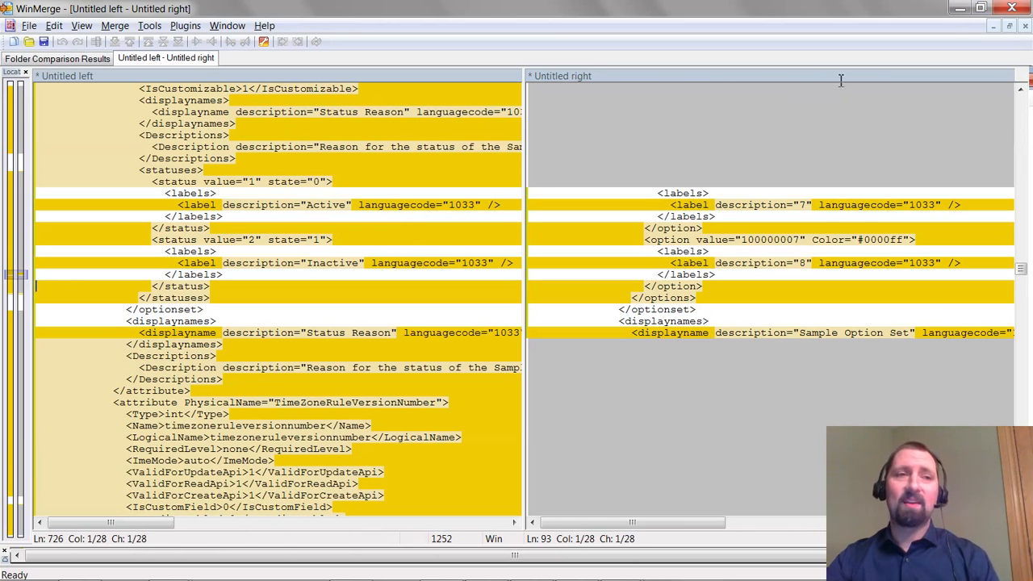
{"action": "left_click", "coordinate": [956, 10]}
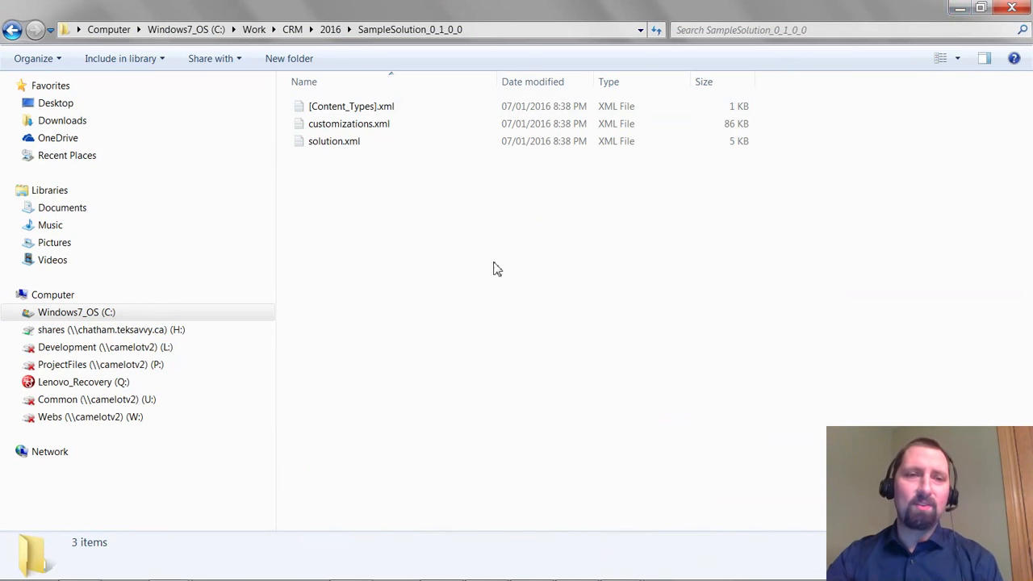
Clone SampleSolution into a new solution version 0.2.0.0, rolling up its patch
{"action": "left_click", "coordinate": [80, 567]}
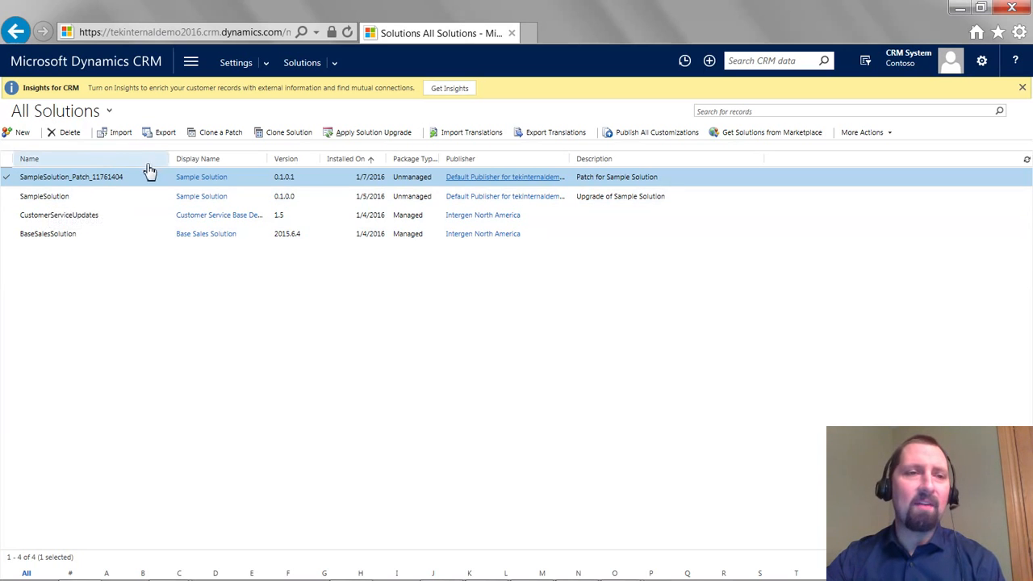
{"action": "left_click", "coordinate": [49, 198]}
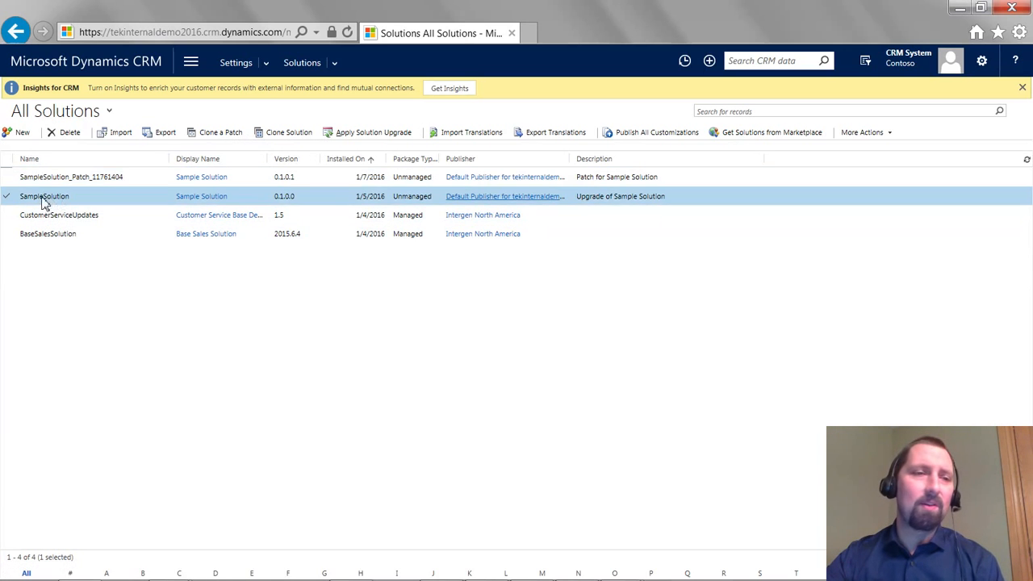
{"action": "left_click", "coordinate": [300, 131]}
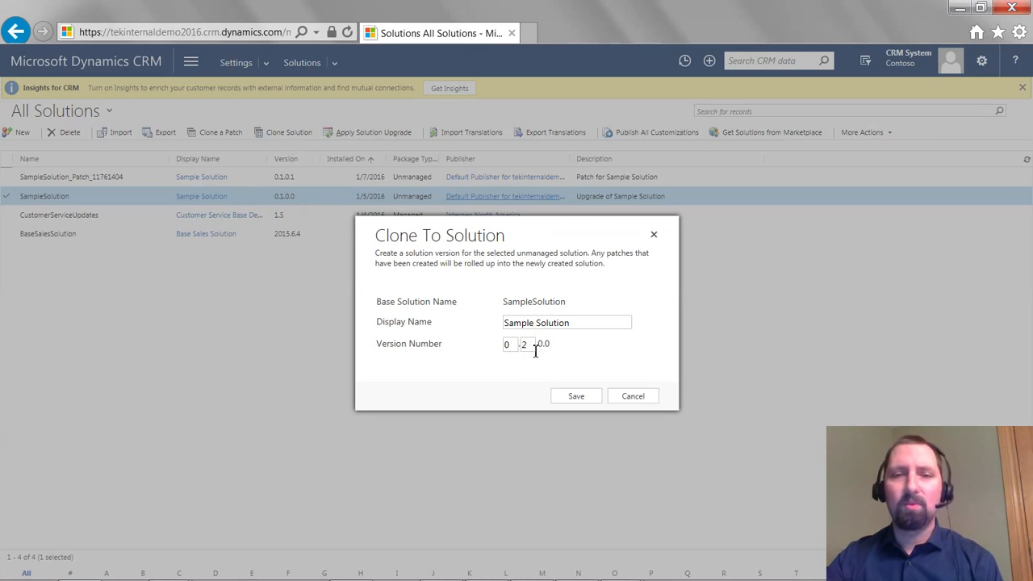
{"action": "left_click", "coordinate": [574, 396]}
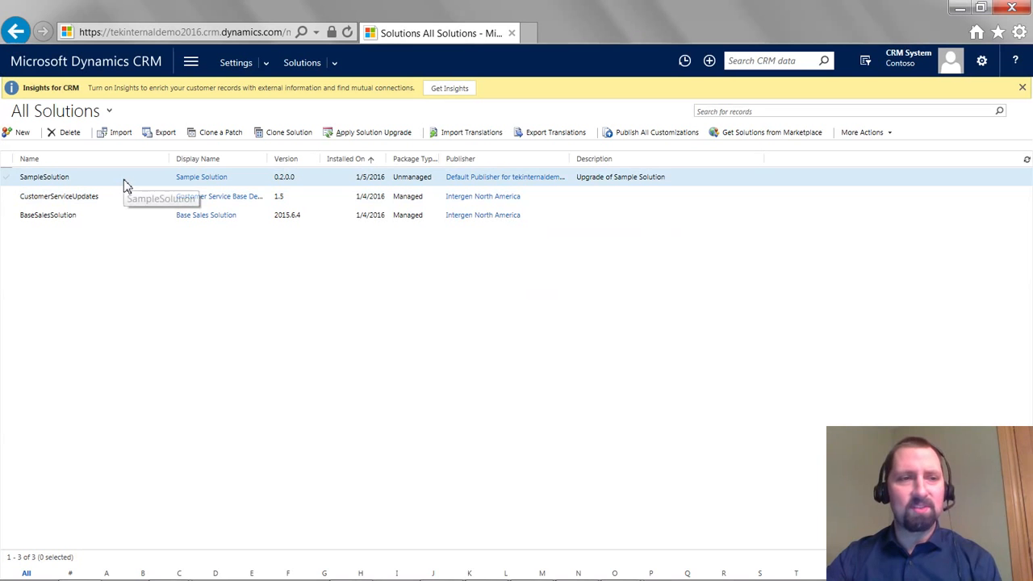
Open the cloned Sample Solution to review its components, then close its window
{"action": "left_click", "coordinate": [123, 179]}
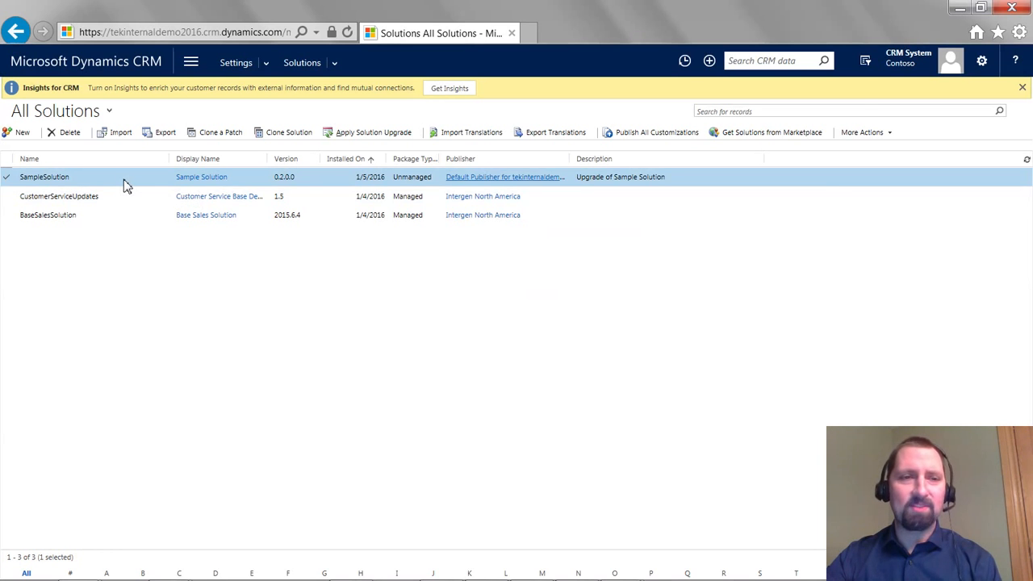
{"action": "double_click", "coordinate": [124, 180]}
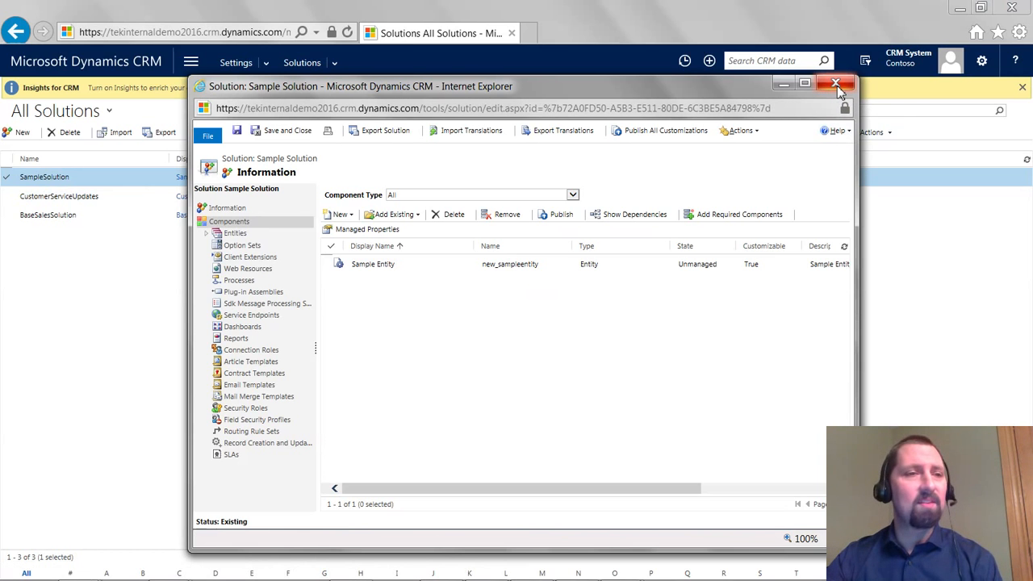
{"action": "left_click", "coordinate": [837, 85]}
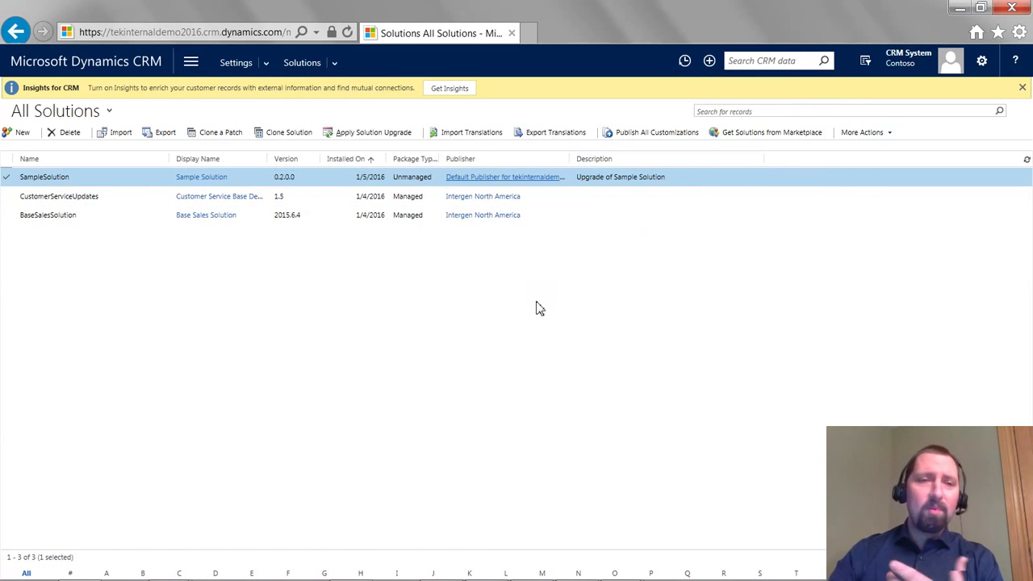